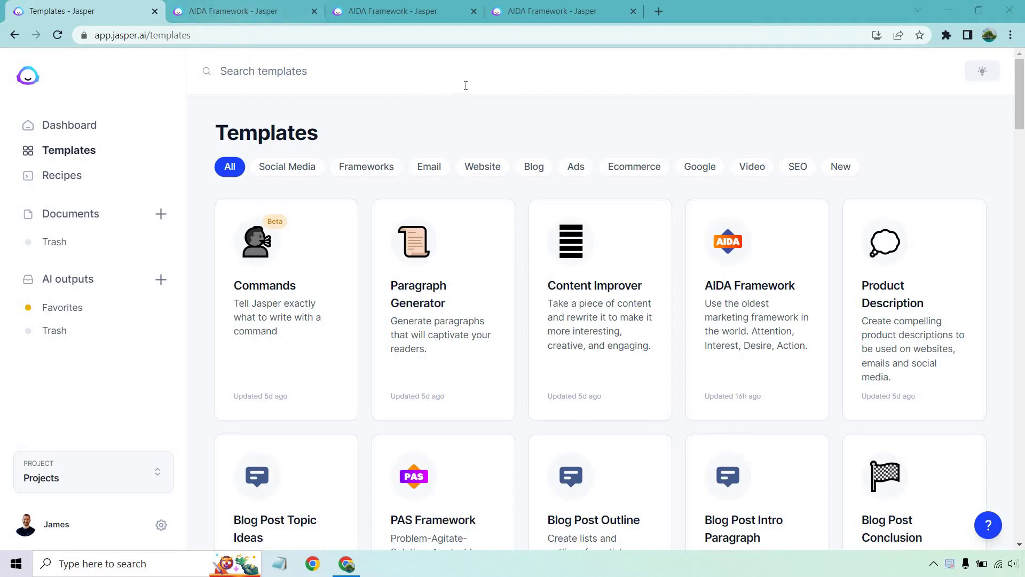
Step: Compare the Witty, Dramatic and Excited AIDA Framework tabs, ending on the Witty tab
left_click(261, 9)
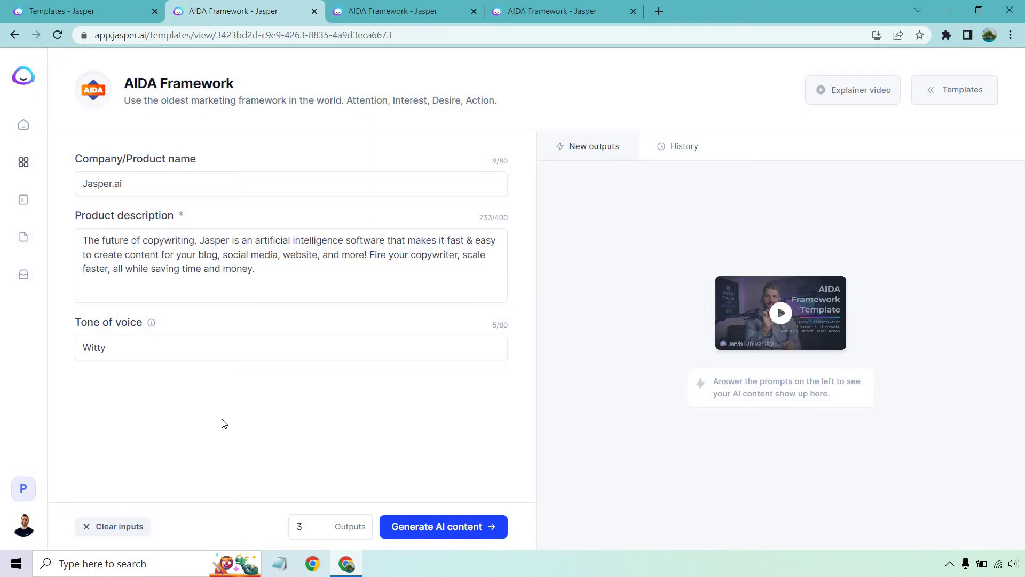
left_click(367, 10)
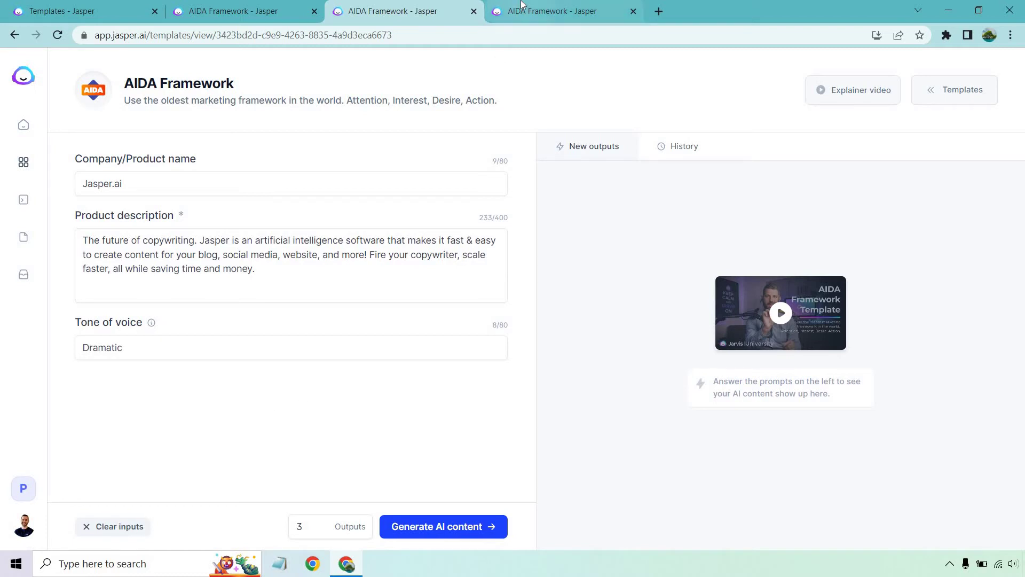
left_click(521, 8)
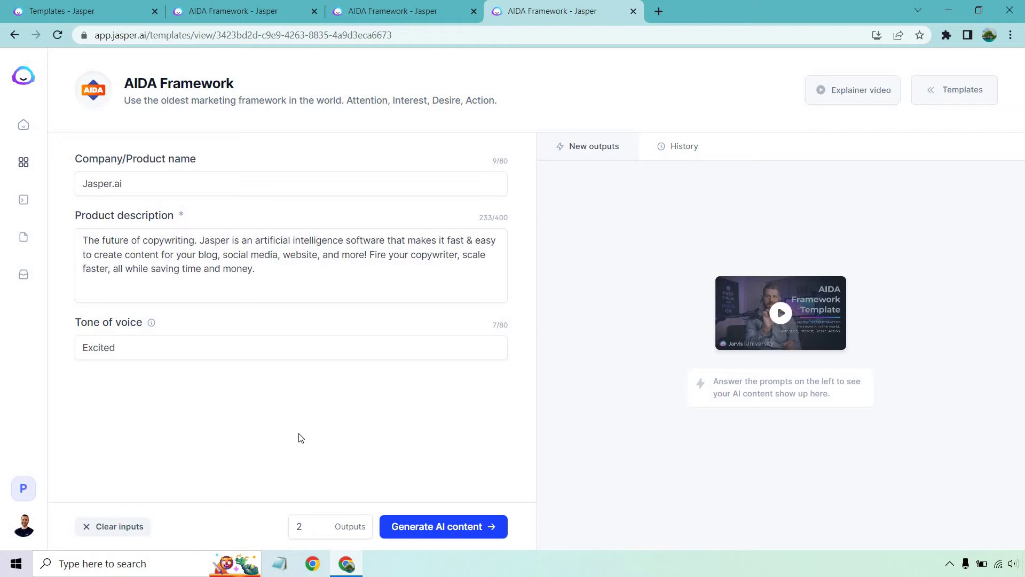
left_click(235, 8)
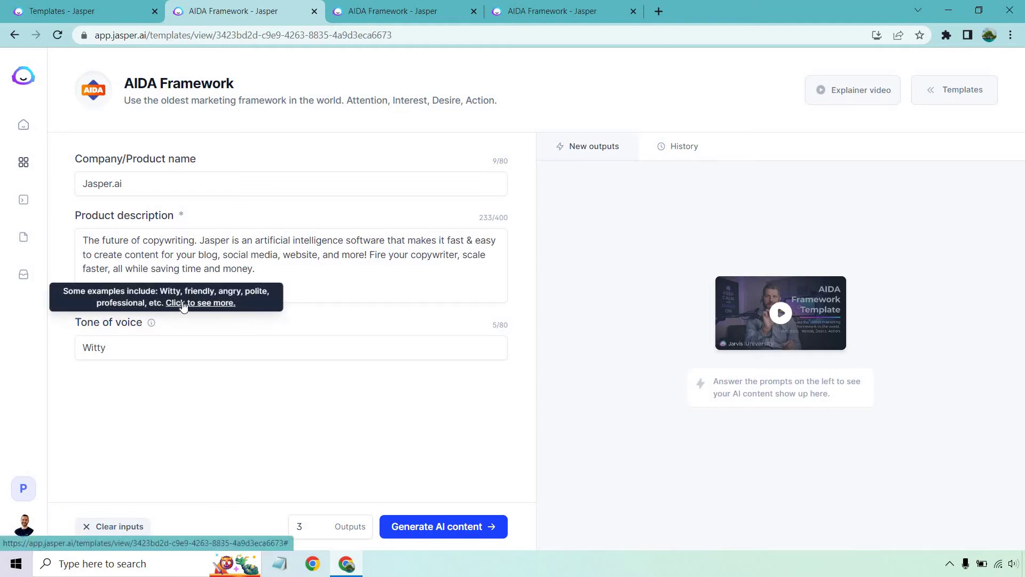
left_click(182, 303)
scroll(573, 250, "down", 7)
scroll(599, 221, "down", 4)
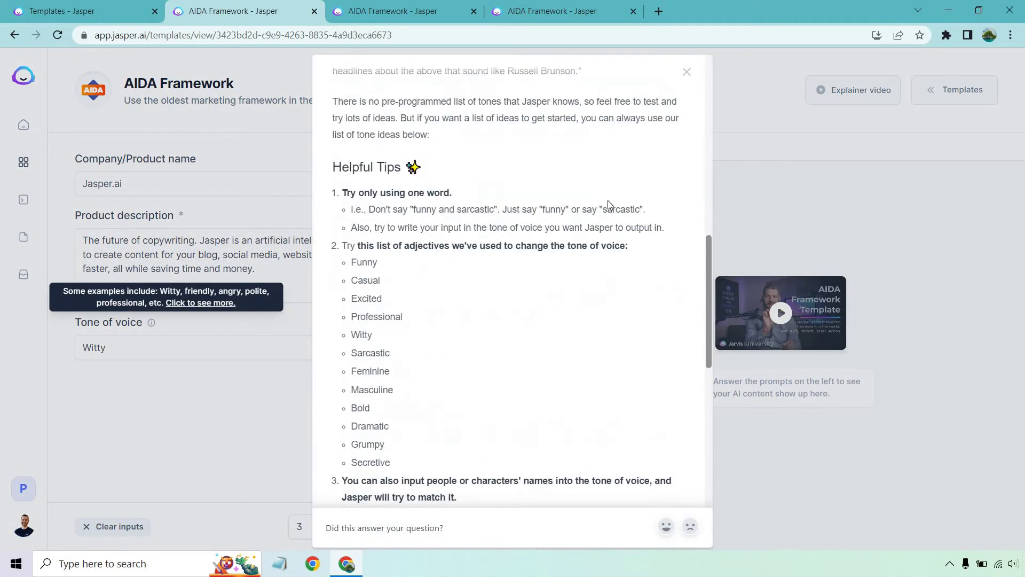
left_click_drag(710, 251, 716, 273)
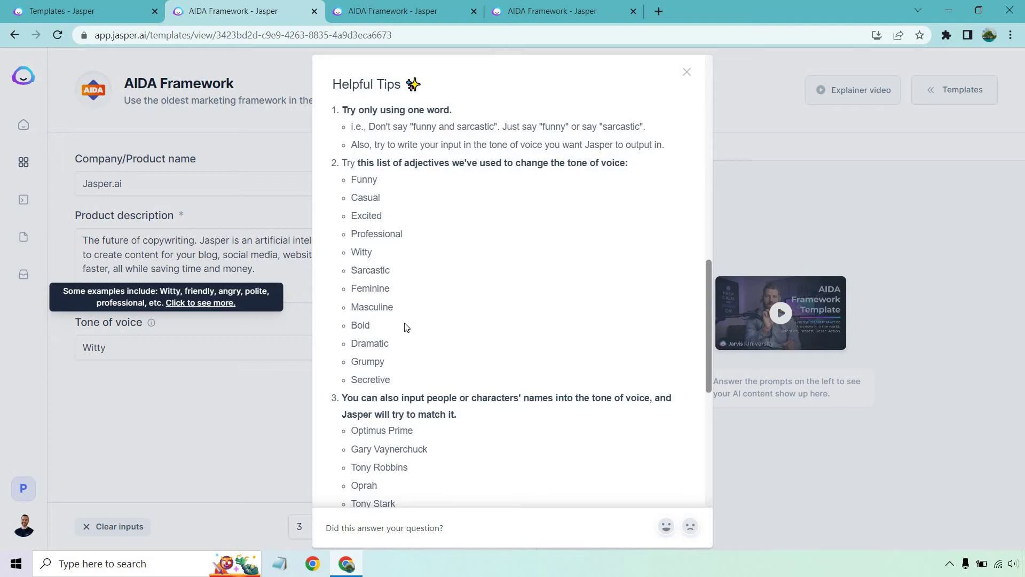
scroll(454, 199, "down", 1)
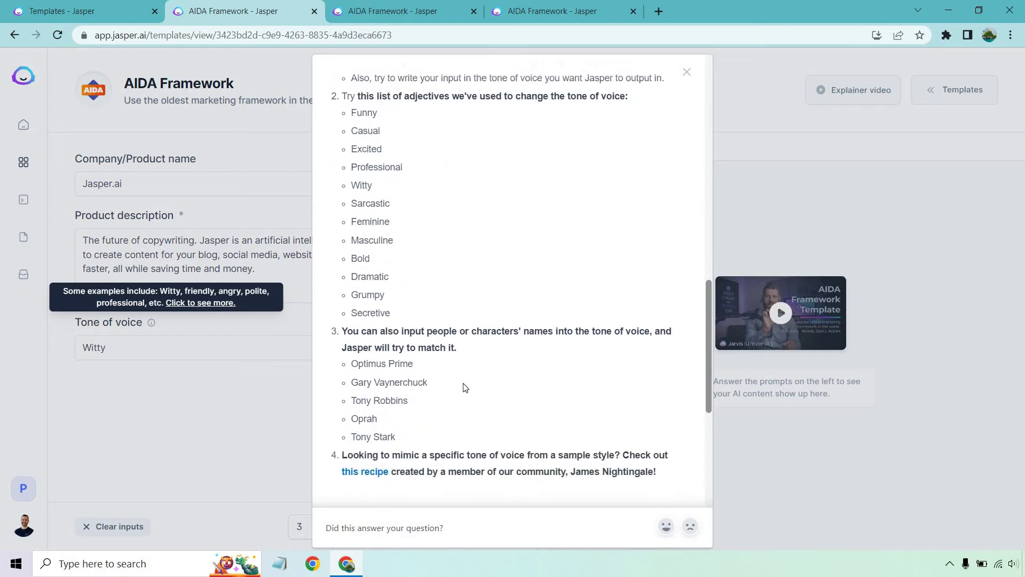
left_click(225, 399)
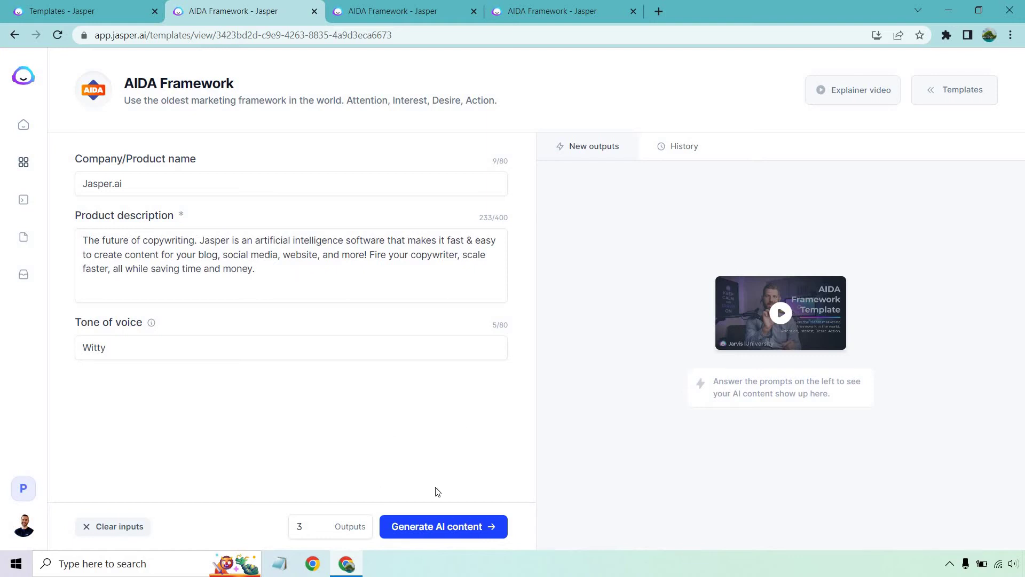
Step: Generate AIDA copy from the Witty-tone form and scroll through the variations
left_click(439, 528)
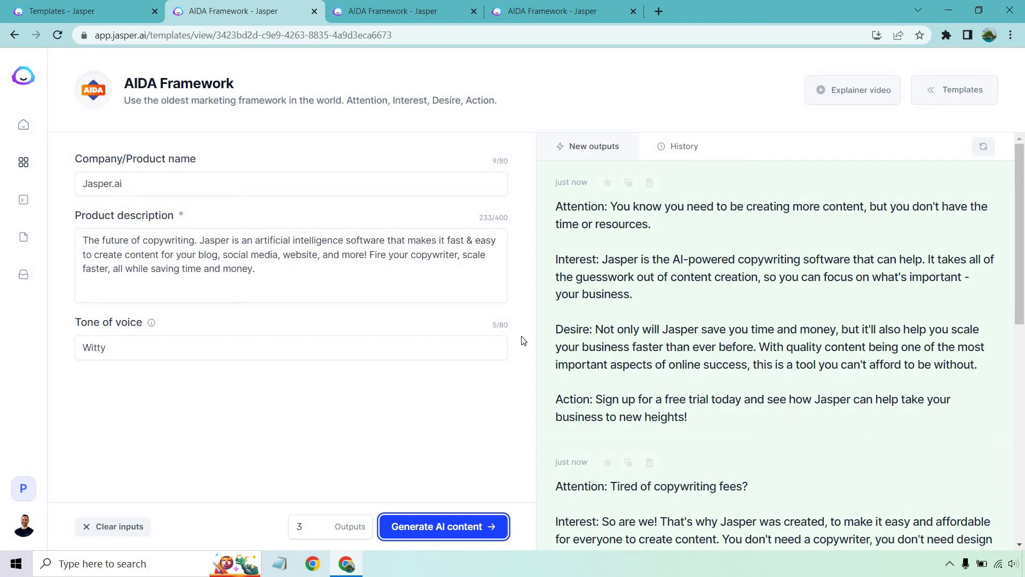
scroll(812, 247, "down", 3)
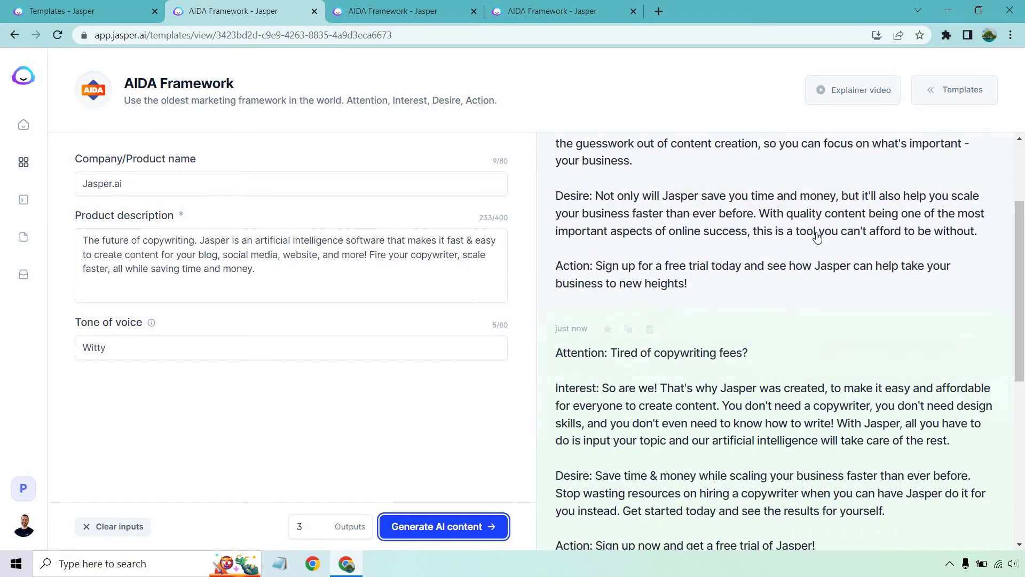
scroll(817, 237, "down", 3)
scroll(824, 238, "down", 3)
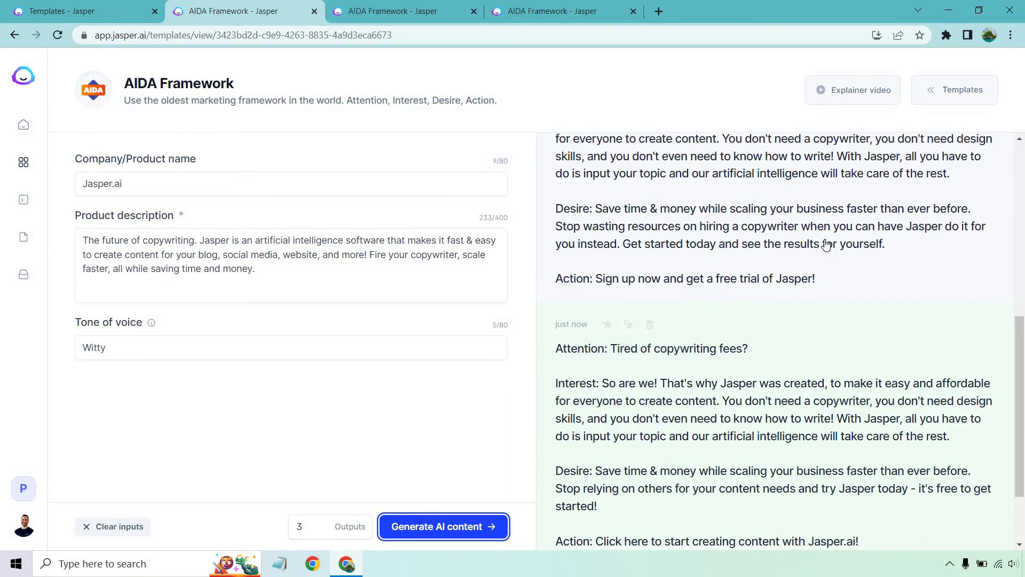
scroll(826, 245, "up", 9)
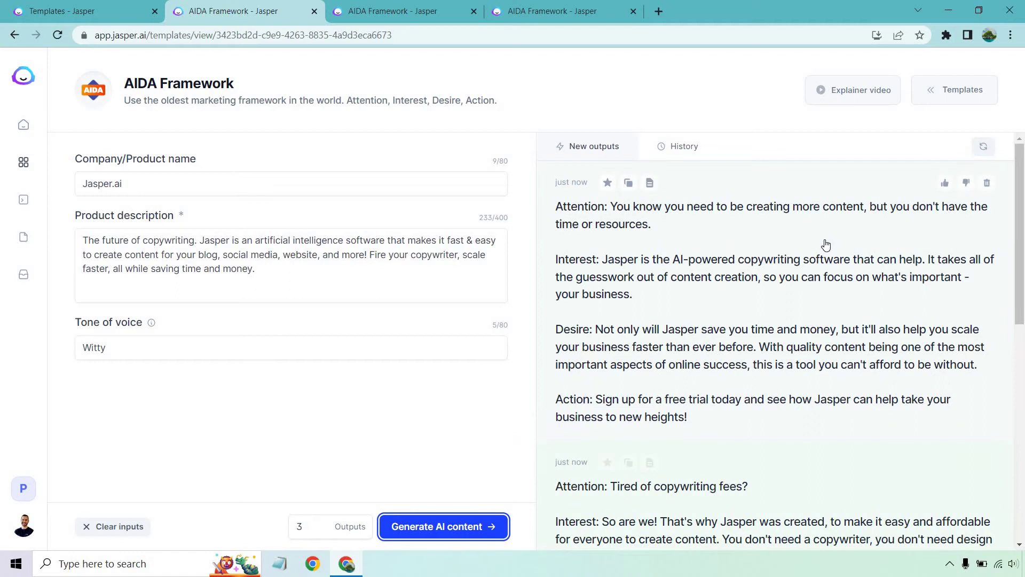
Step: Append 'If only Jasper helped you wash the dishes.' to the product description
mouse_move(774, 312)
left_click(270, 269)
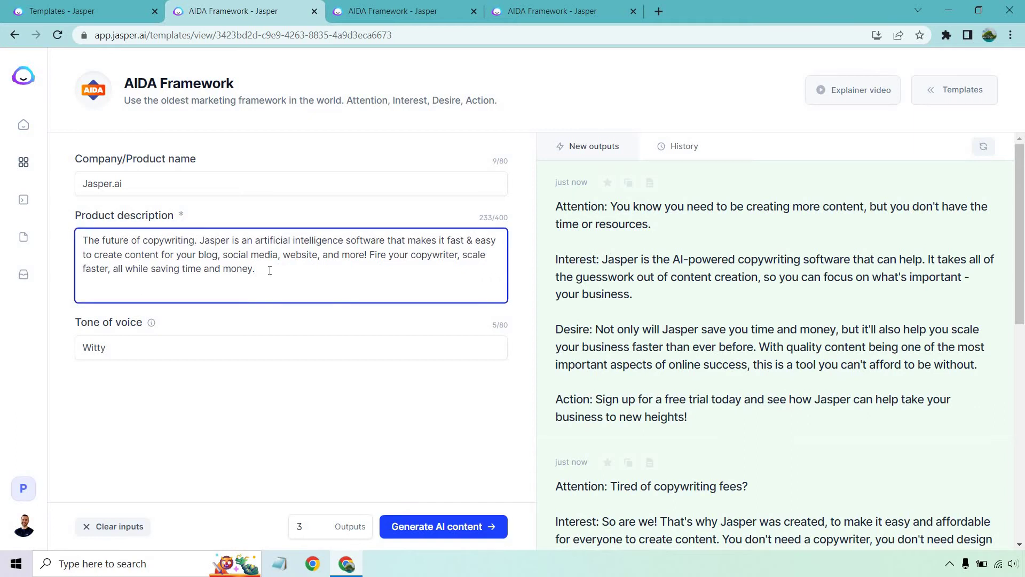
type(" If only Jasper helped you wash the dishes.")
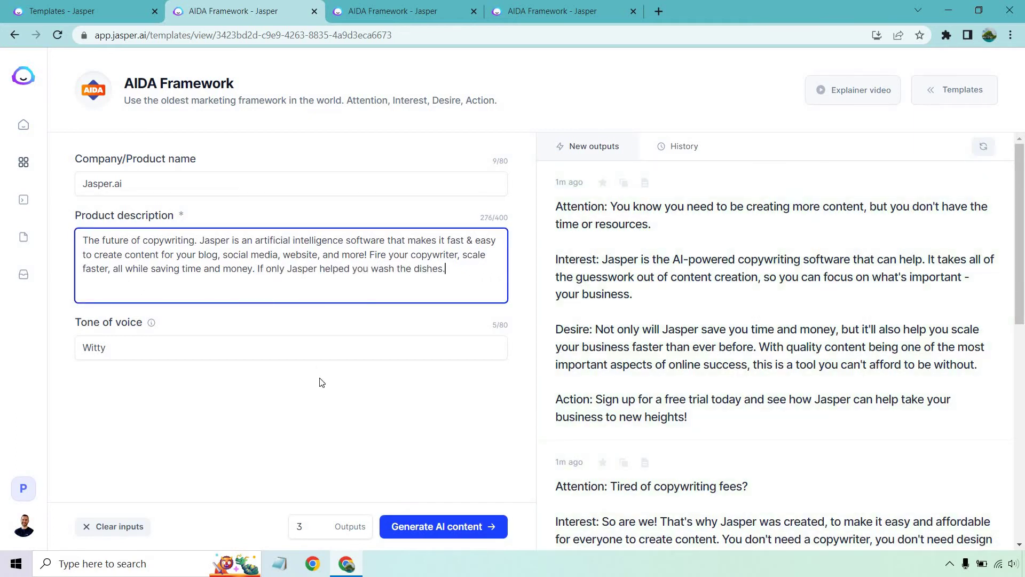
left_click(337, 399)
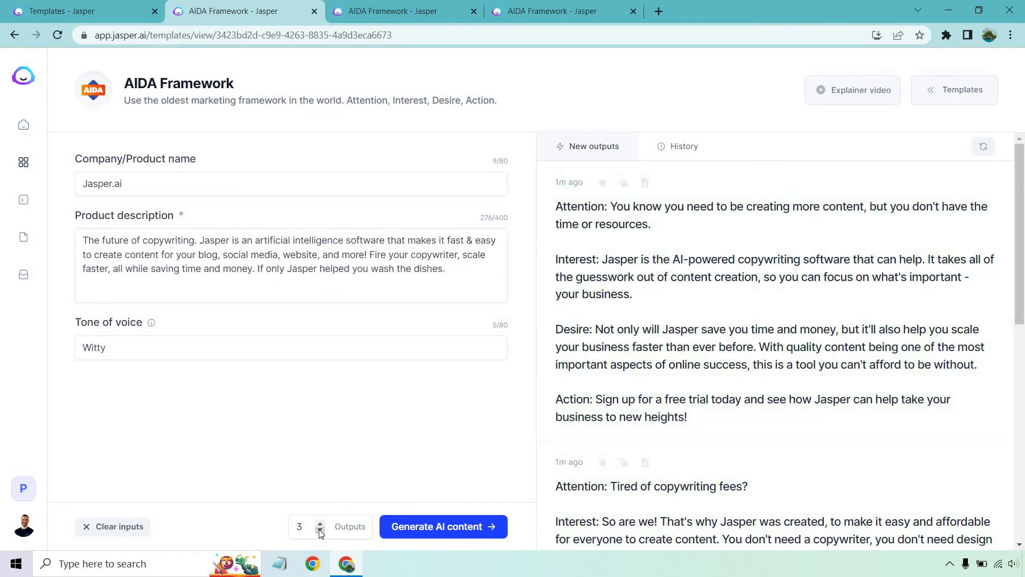
Step: Set Outputs to 2 and clear the earlier generated results
left_click(320, 531)
left_click(342, 453)
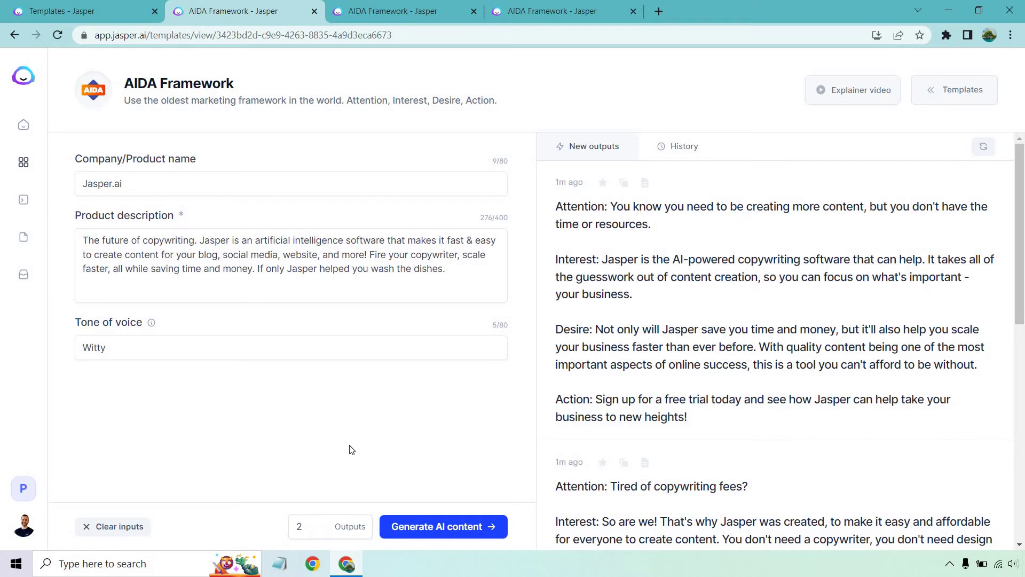
left_click(983, 146)
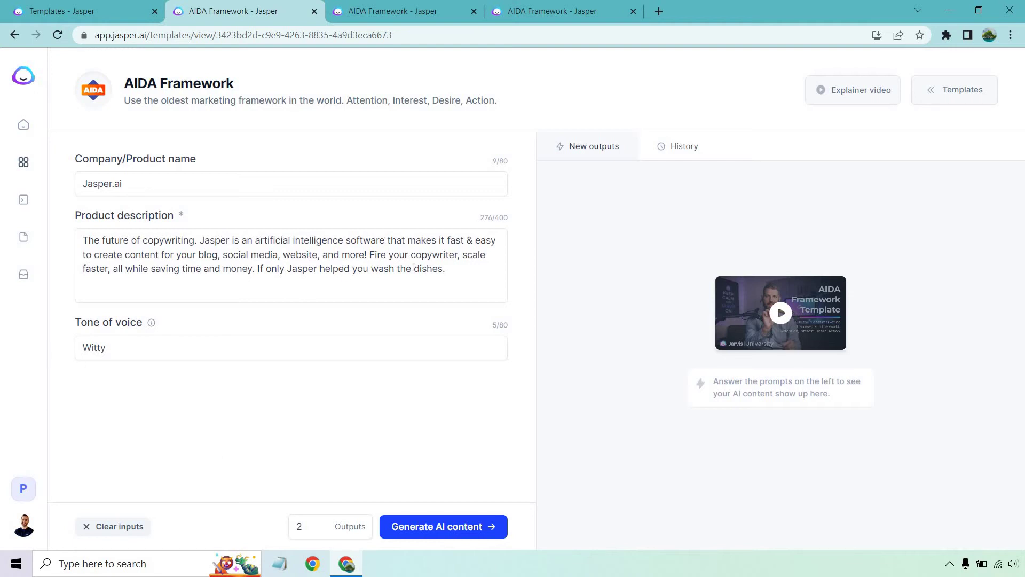
Step: Generate two witty AIDA variations from the dishwashing-joke description and review them
left_click(443, 522)
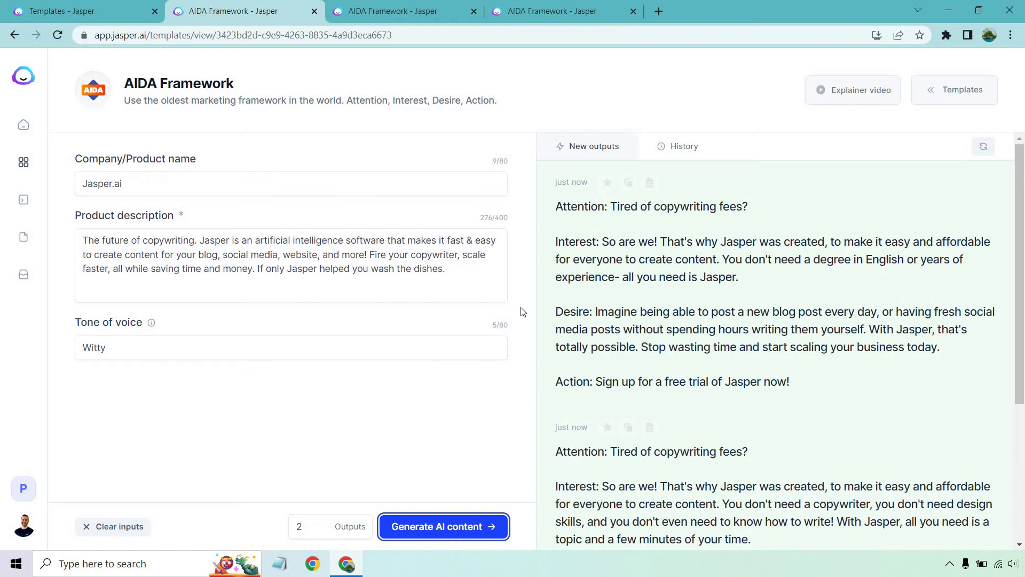
scroll(692, 289, "down", 4)
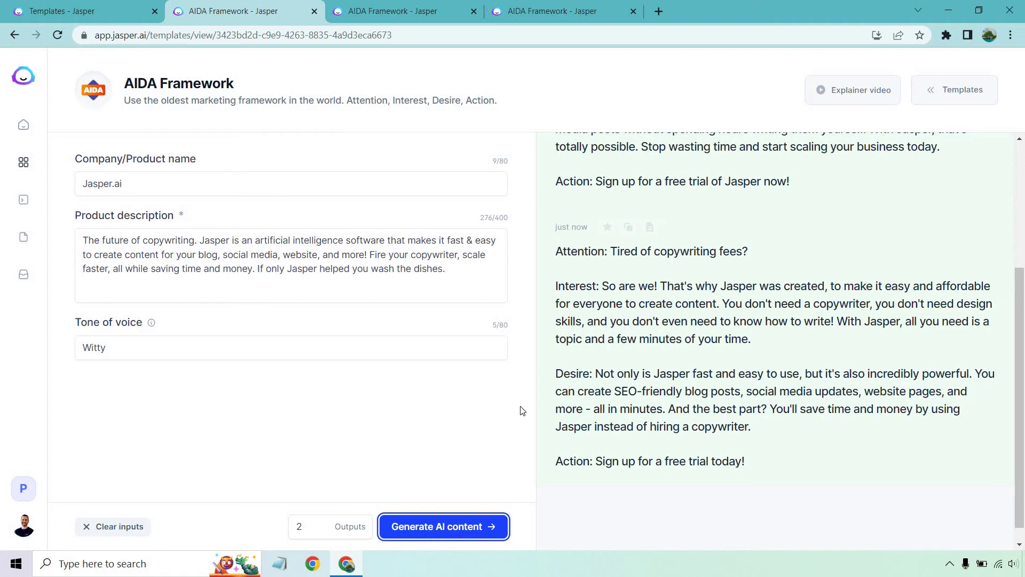
scroll(694, 360, "up", 4)
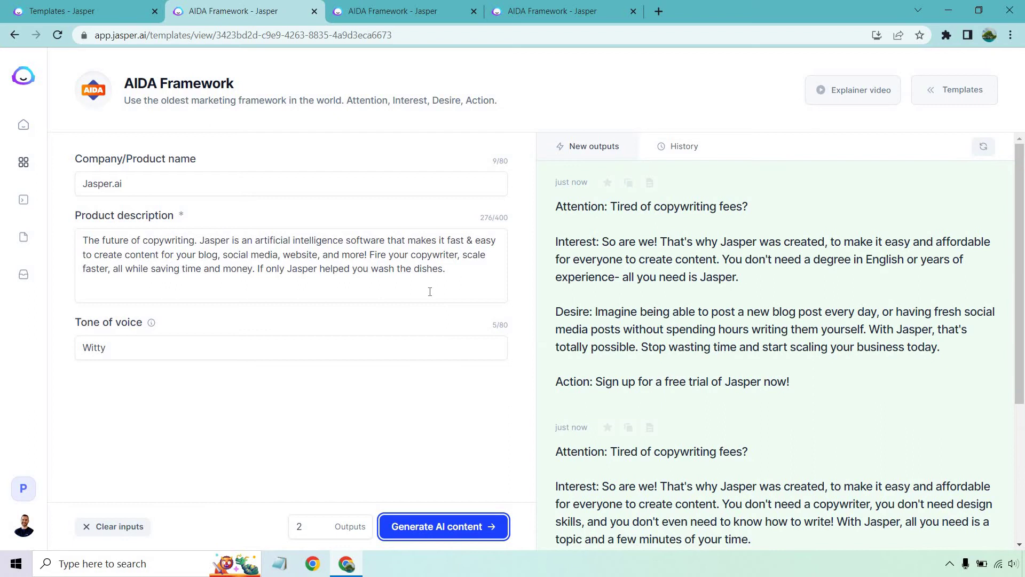
Step: On the Dramatic tab, replace the product description with dramatic copy ending 'you've been warned.'
left_click(372, 6)
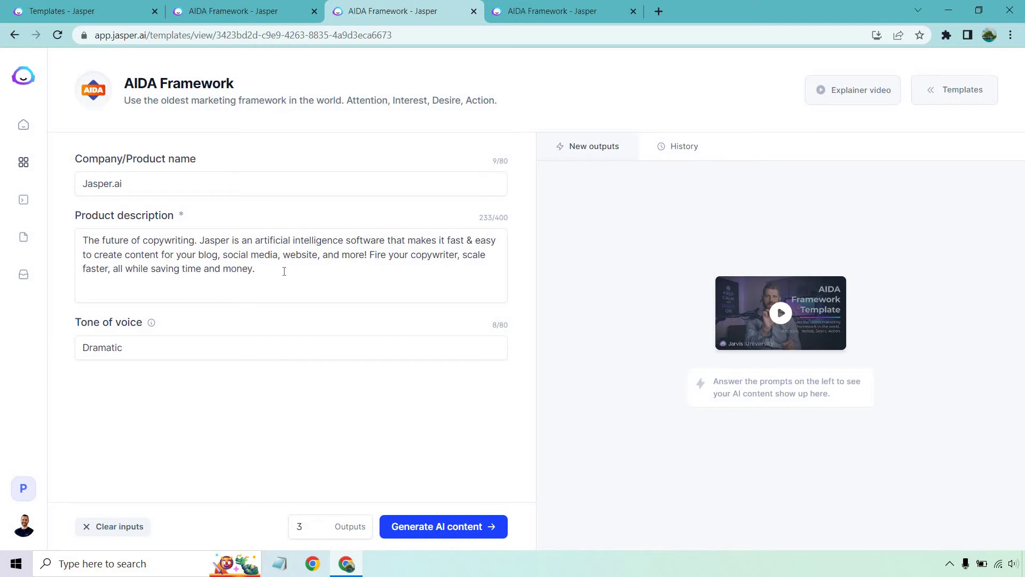
left_click_drag(283, 269, 81, 234)
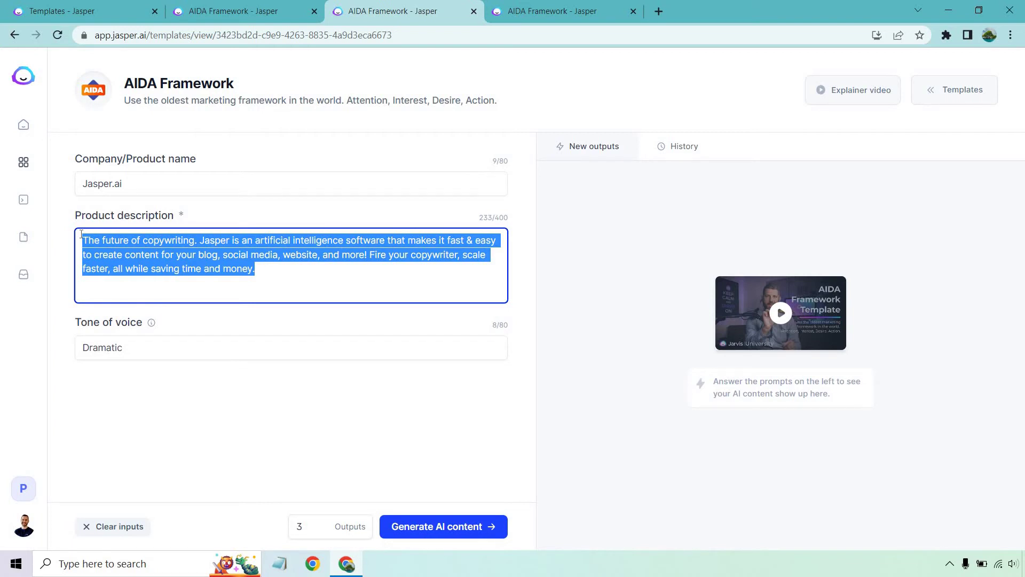
type("The future of copywriting, is here? Jasper is an artificial intelligence software, and it can help you with many of your marketing efforts. You can't afford not trying out this AI copywriting software called Jasper, you've been warned.")
left_click(344, 430)
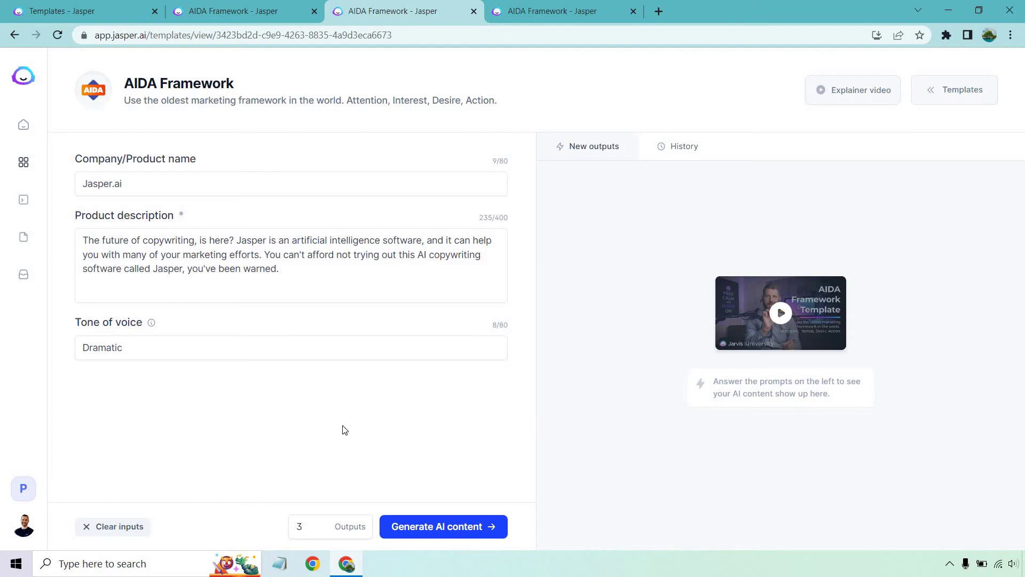
Step: Generate dramatic-tone AIDA copy, review the outputs, then move to the Excited tab
left_click(432, 524)
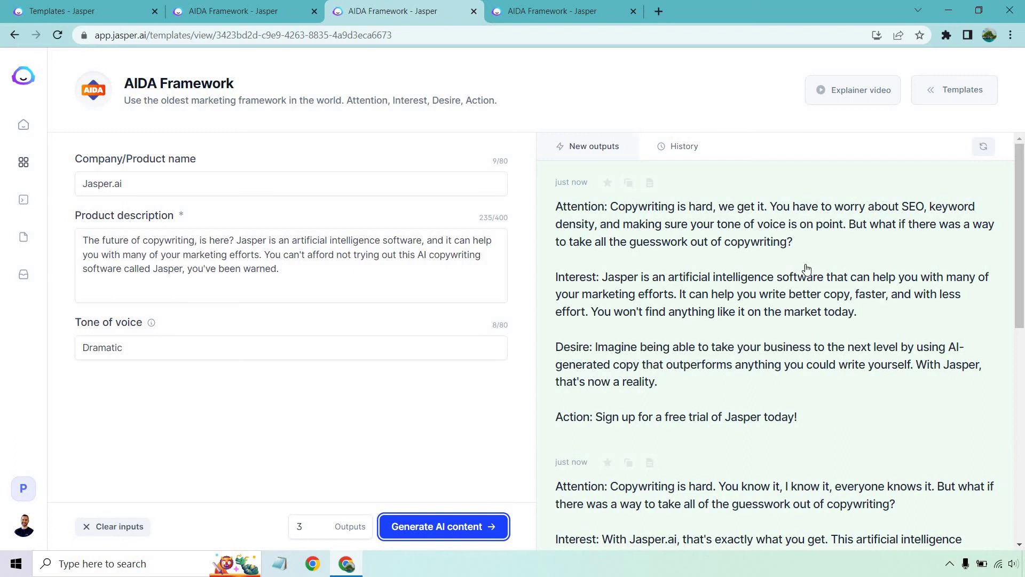
scroll(806, 270, "down", 3)
left_click_drag(1020, 253, 1021, 291)
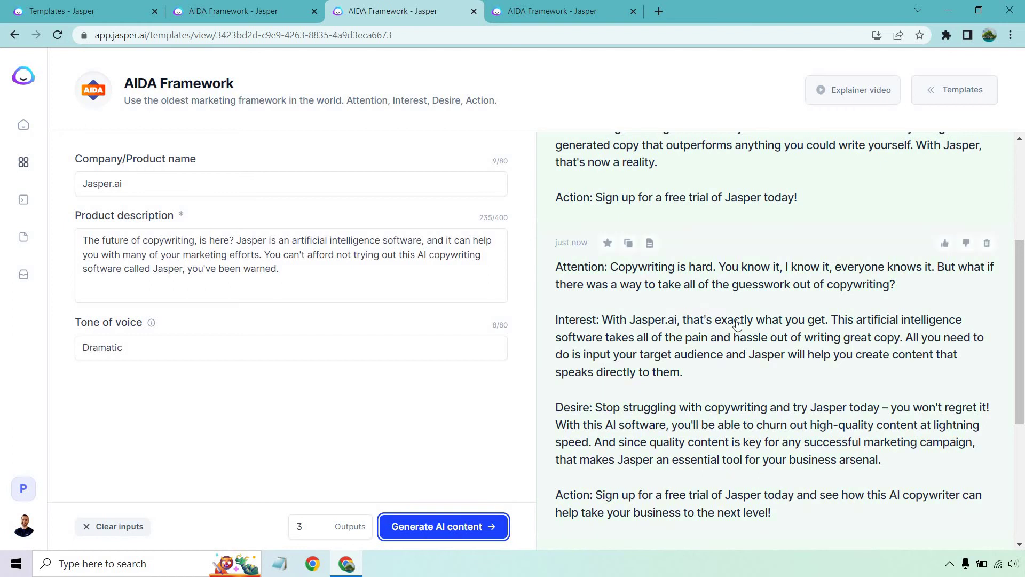
scroll(753, 327, "up", 1)
scroll(753, 328, "up", 3)
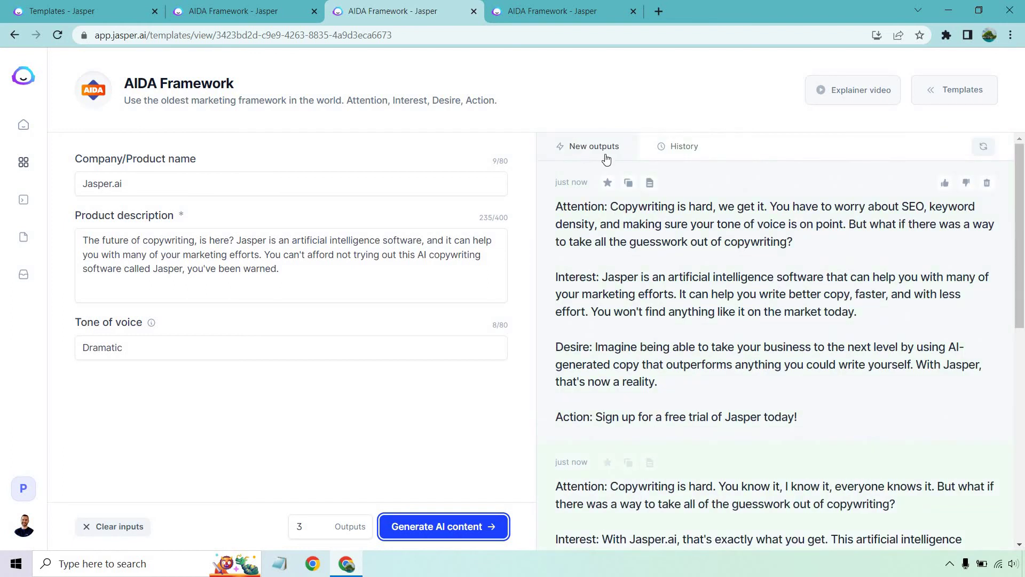
left_click(561, 8)
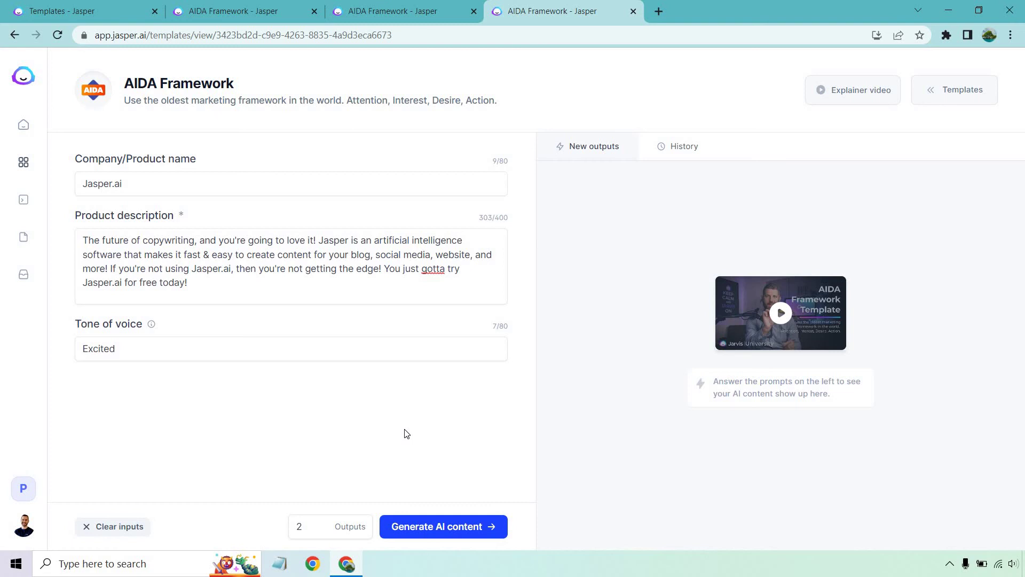
Step: Generate excited-tone AIDA copy, then return to the Dramatic tab
left_click(434, 526)
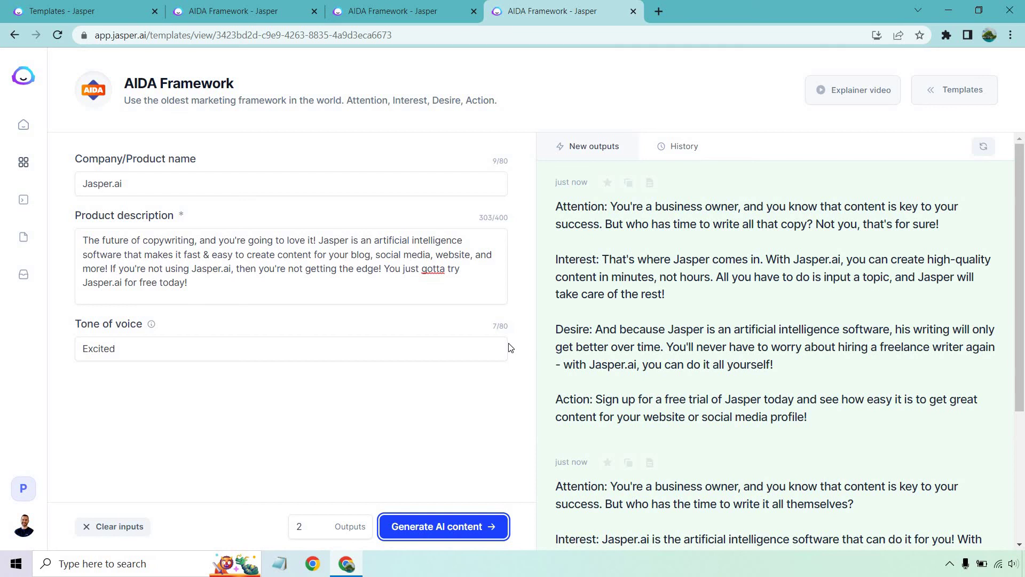
left_click(388, 6)
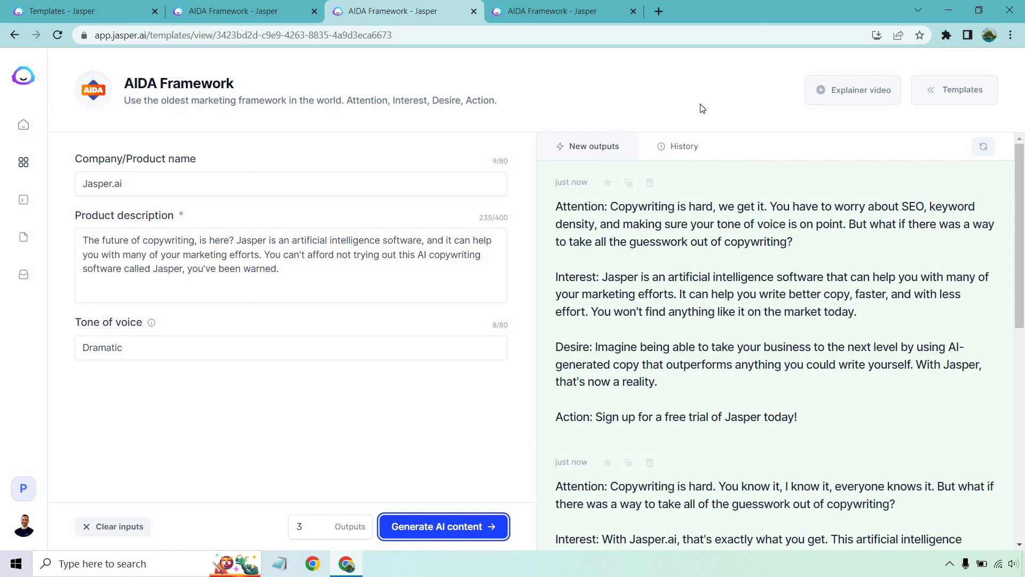
Step: Check the Excited and Dramatic results, then return to the Witty tab's product description
left_click(619, 8)
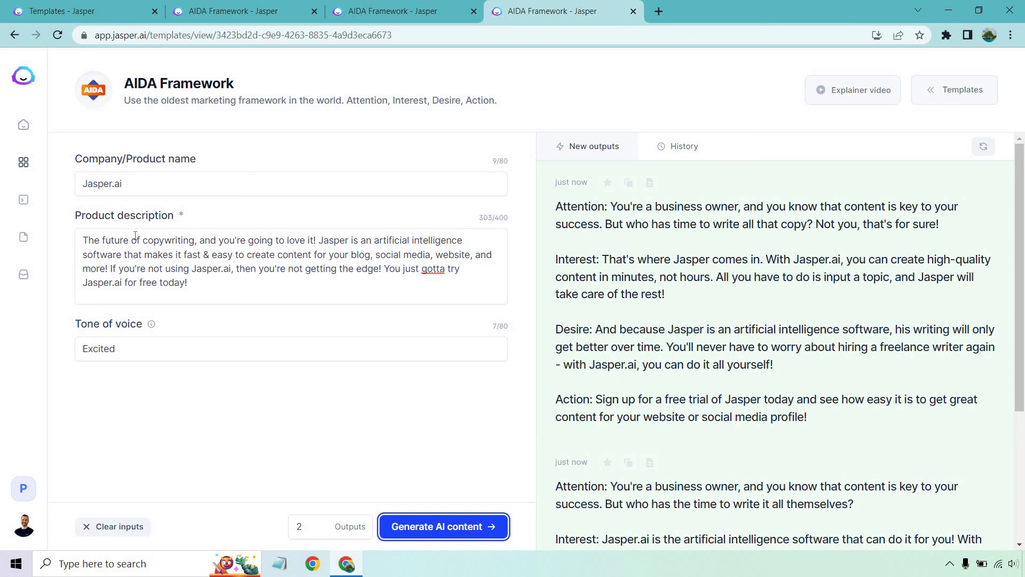
left_click(374, 8)
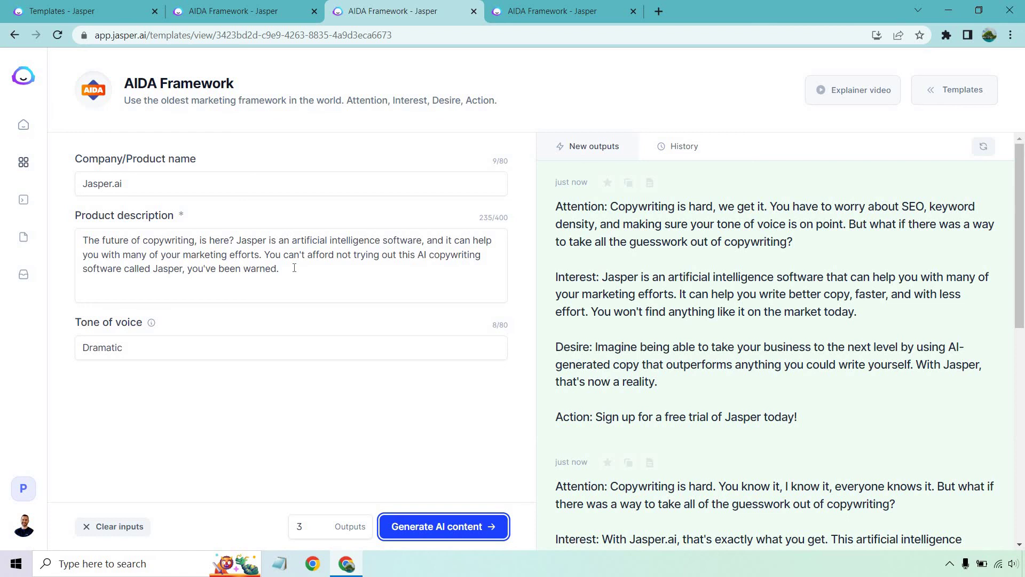
key("ctrl+shift+Tab")
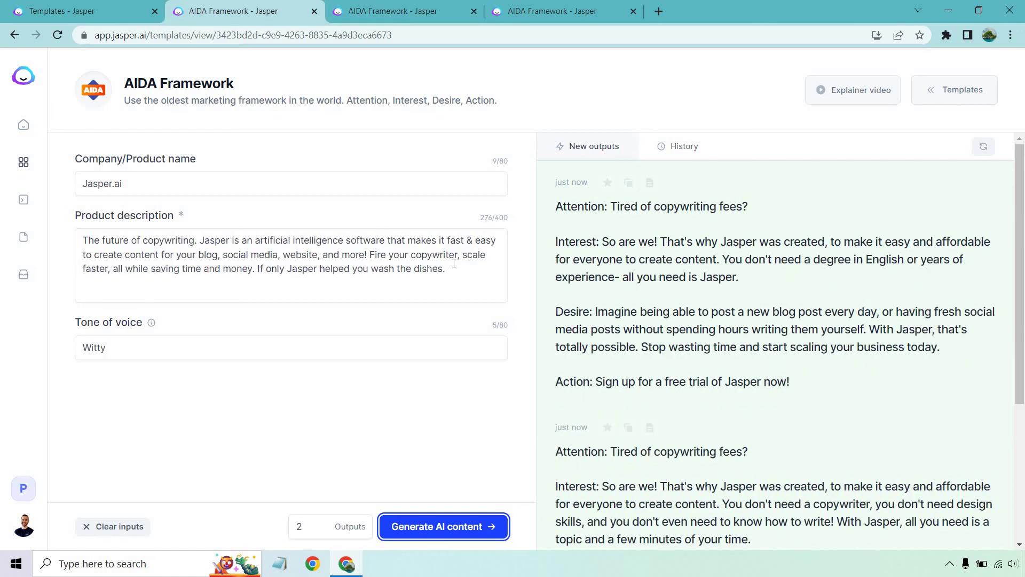
left_click(460, 267)
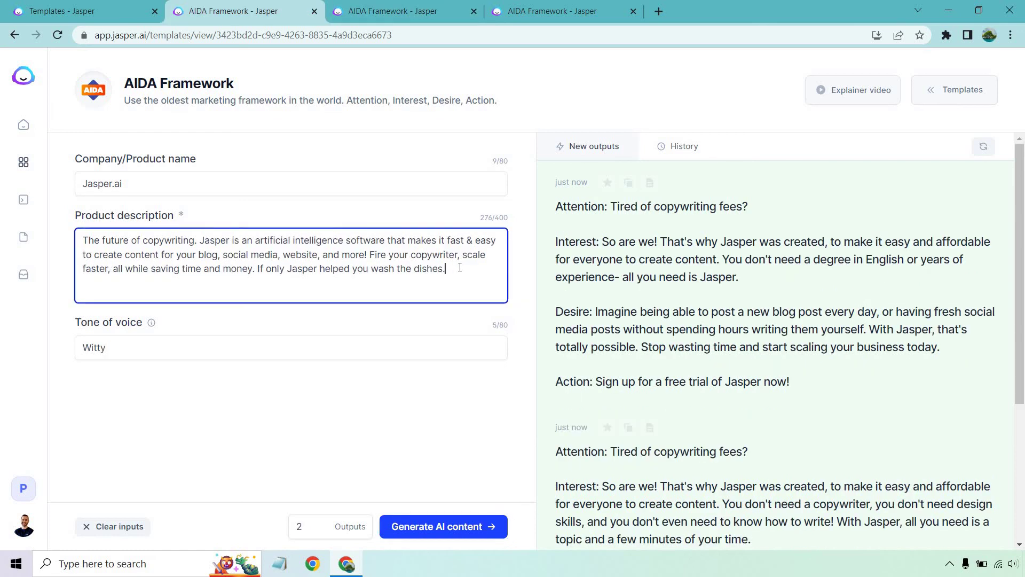